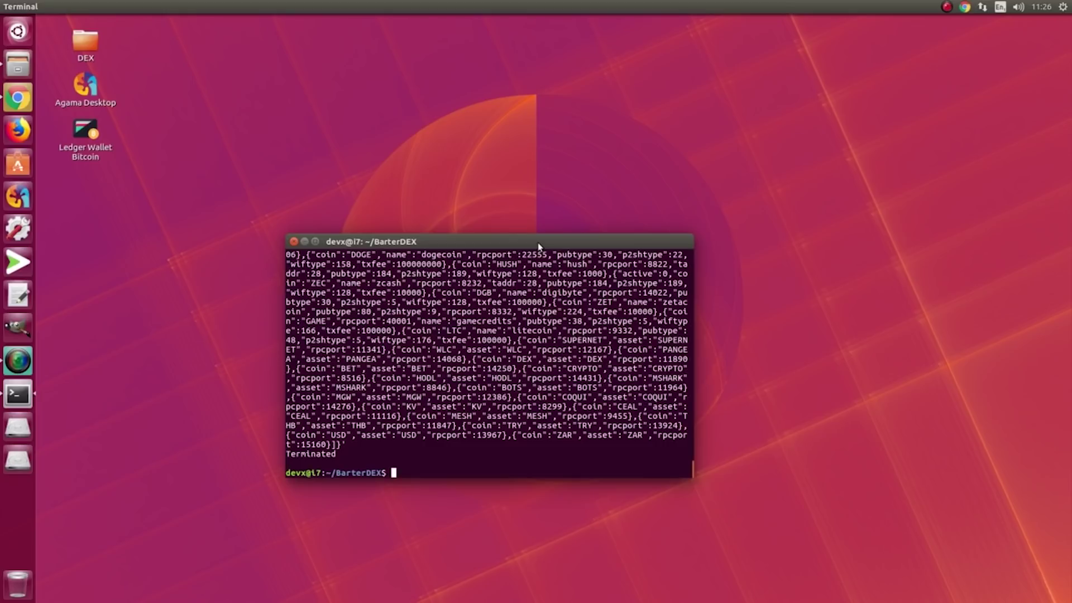
Enter the npm start command in the ~/BarterDEX terminal
text(npm start)
Launch BarterDEX and log in by pasting the wallet passphrase
key(Return)
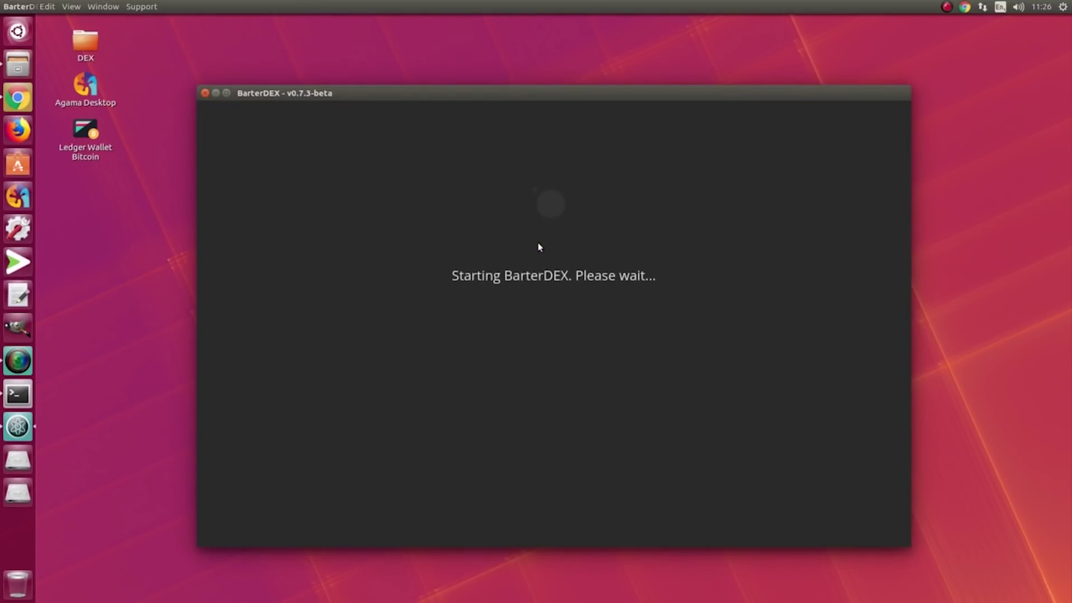
click(588, 174)
key(ctrl+v)
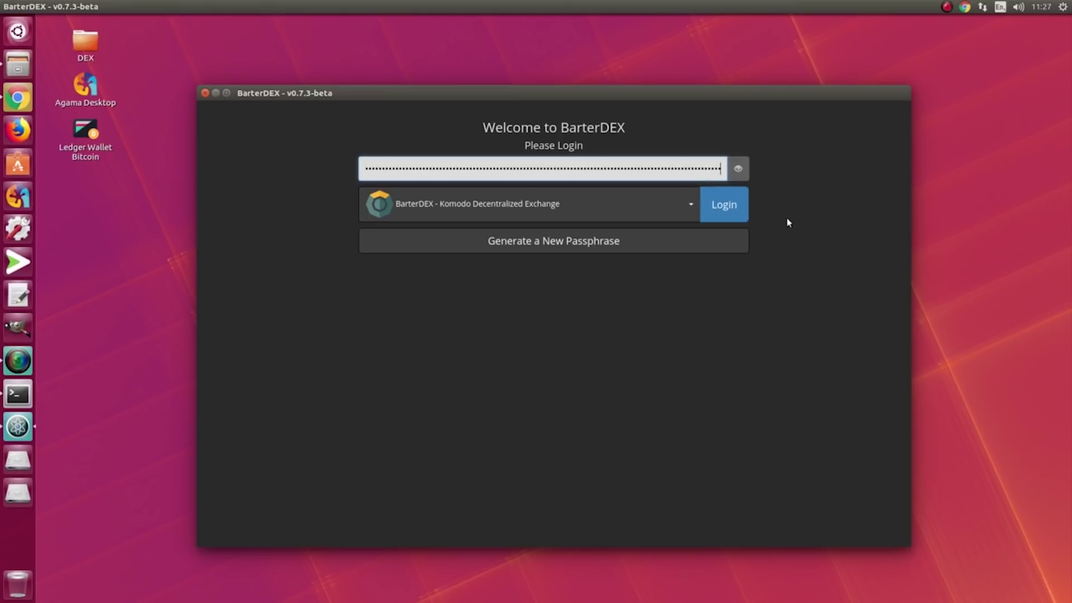
click(741, 205)
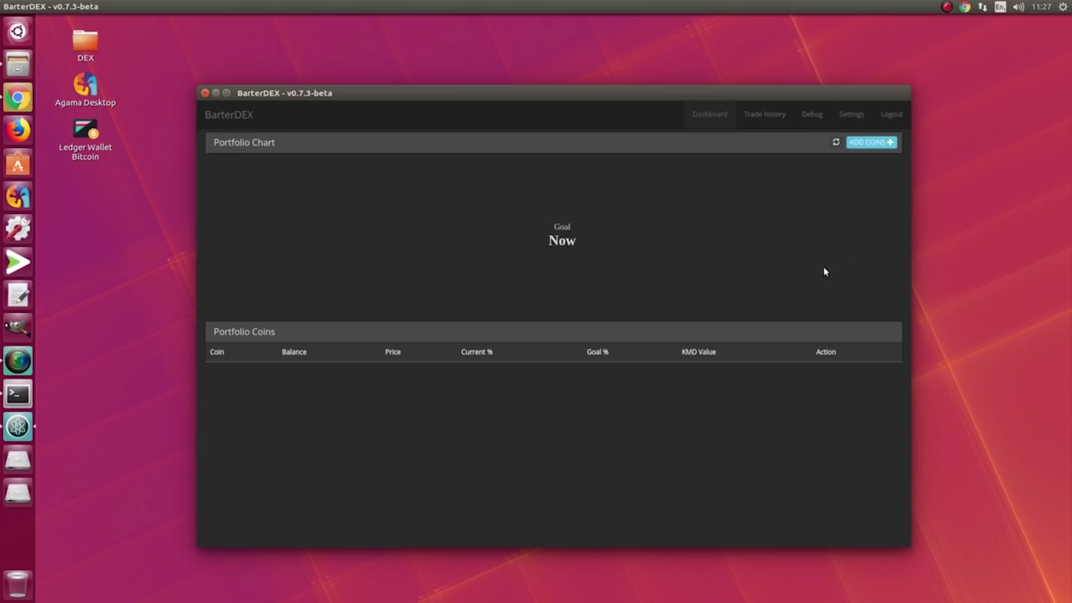
Enable Komodo (KMD) in Electrum mode so it shows a 939.76654357 balance
click(880, 147)
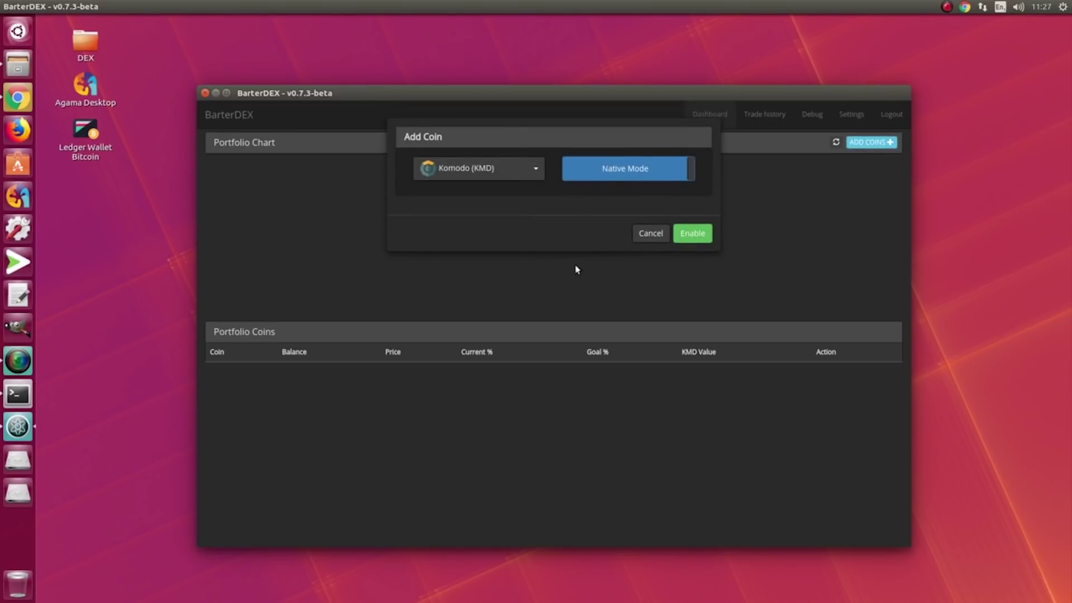
click(635, 179)
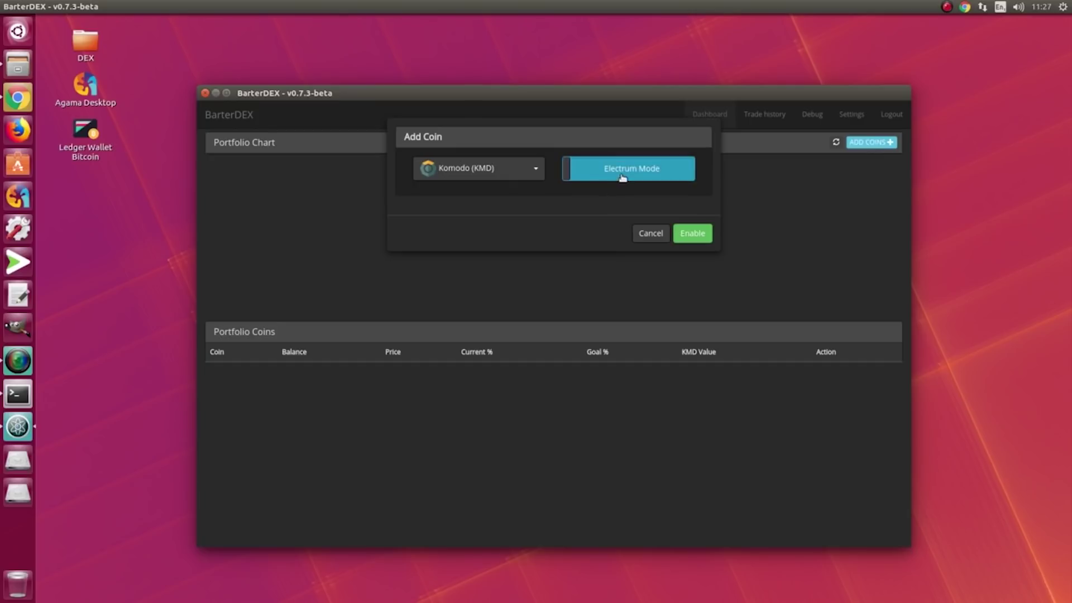
click(465, 172)
click(504, 173)
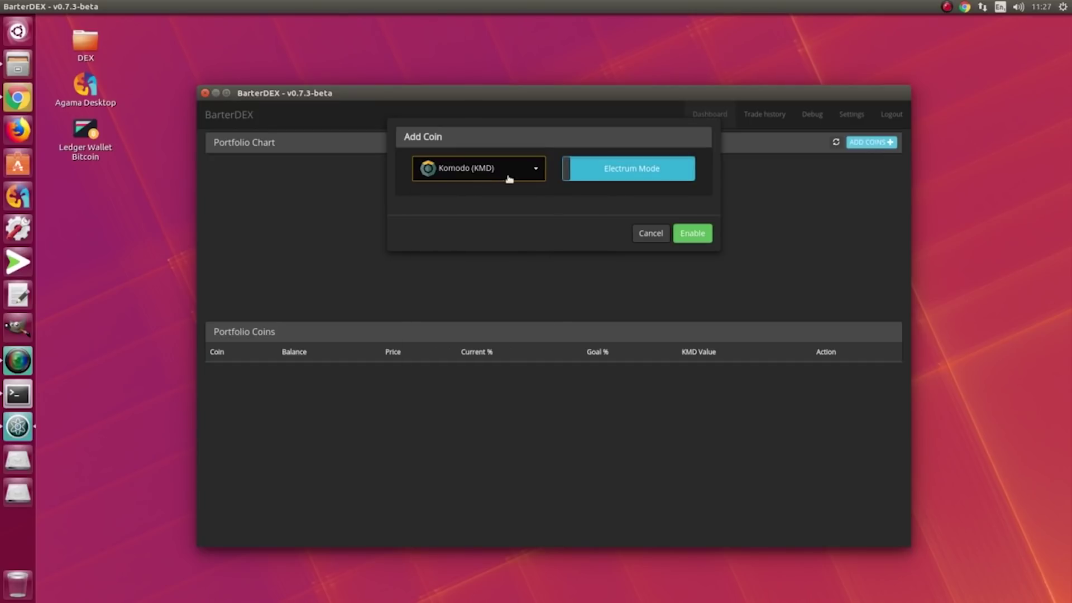
click(692, 237)
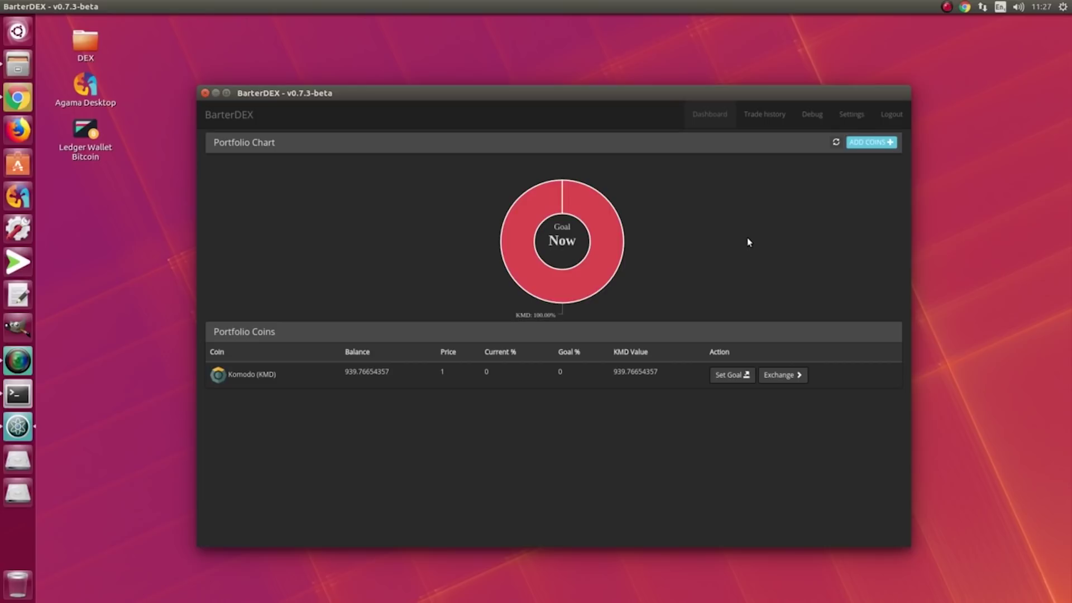
Add Bitcoin (BTC) to the portfolio in Electrum mode
click(881, 142)
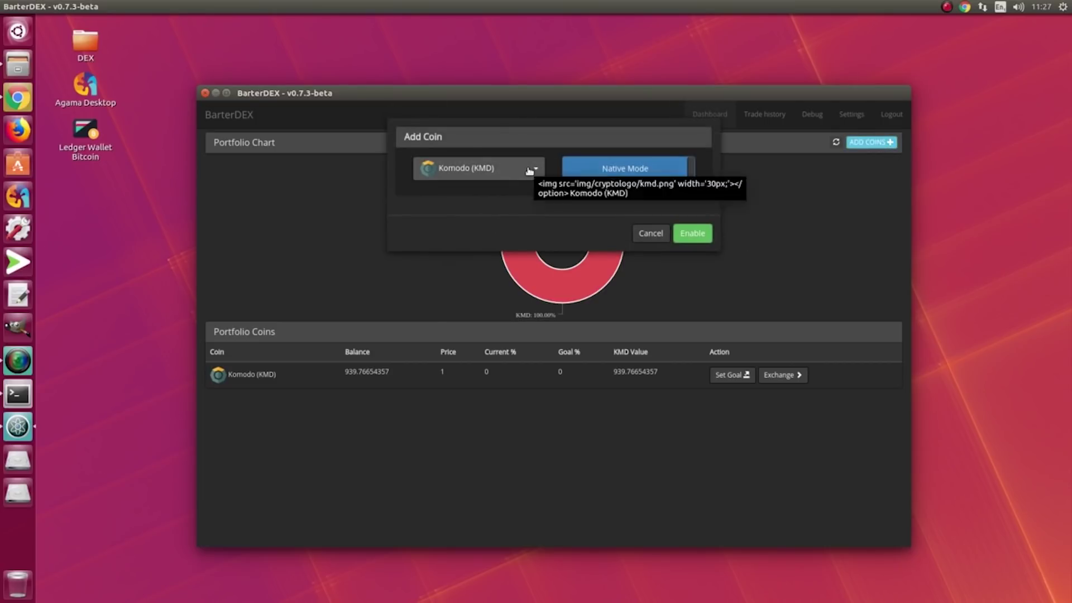
click(505, 169)
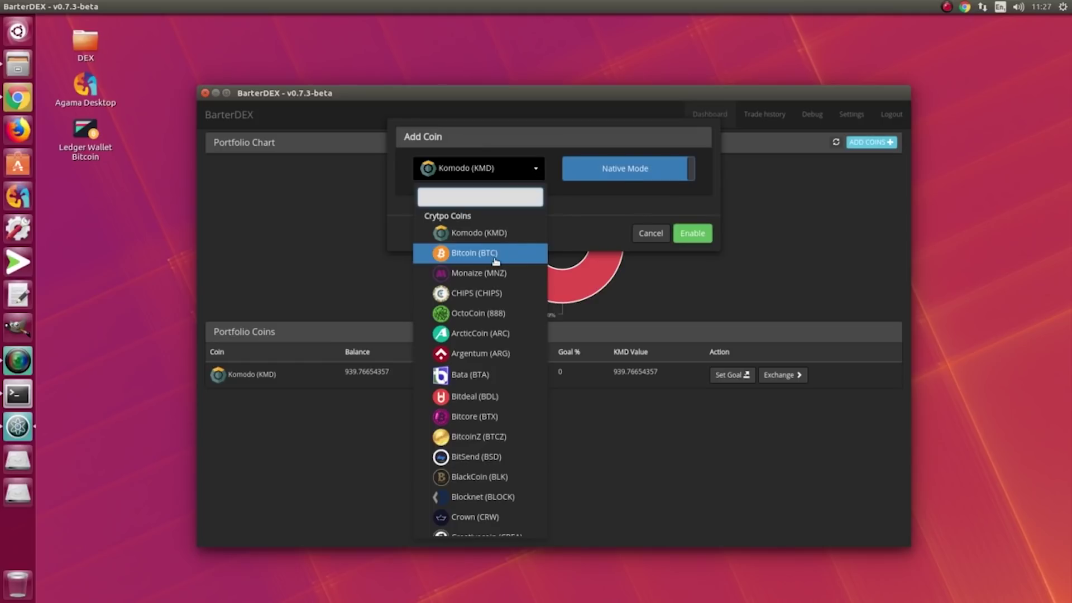
click(511, 253)
click(642, 170)
click(707, 237)
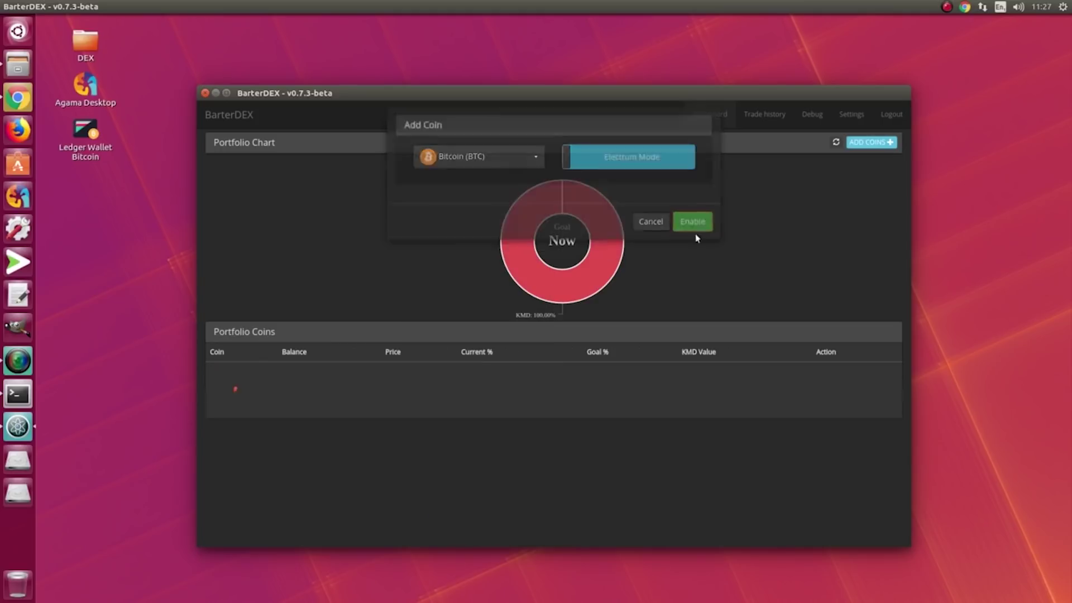
Add SUPERNET to the portfolio in Electrum mode
click(888, 144)
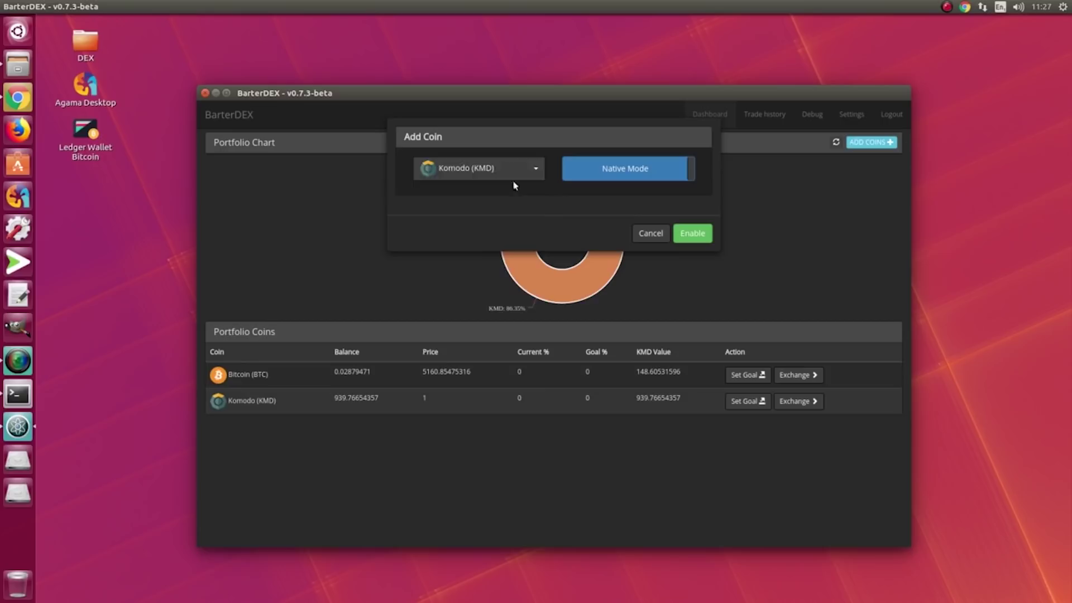
click(512, 178)
scroll(515, 318, down, 5)
scroll(515, 319, down, 15)
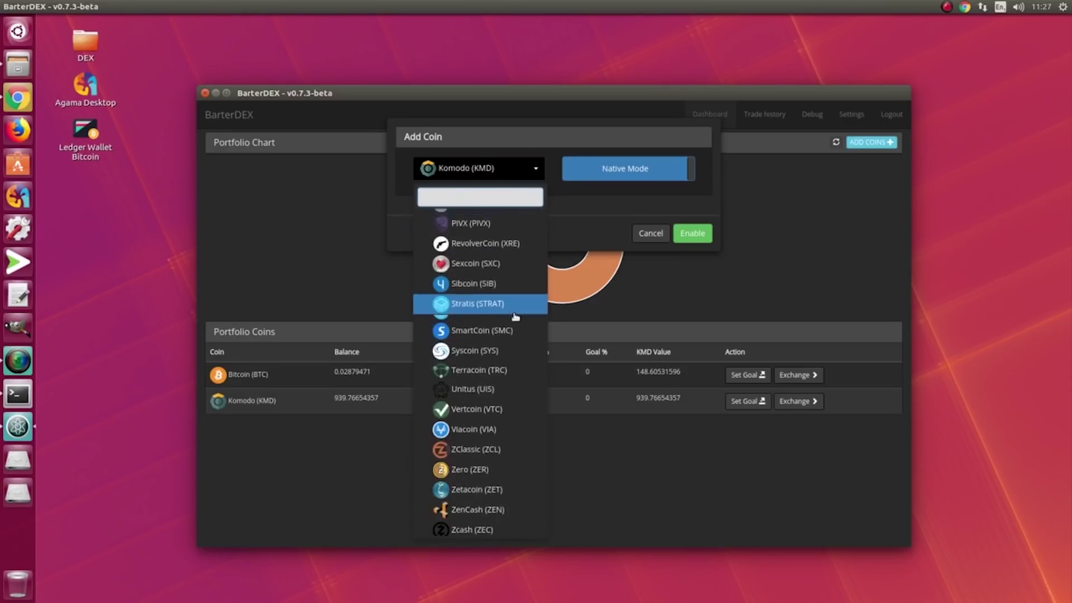
scroll(515, 317, down, 3)
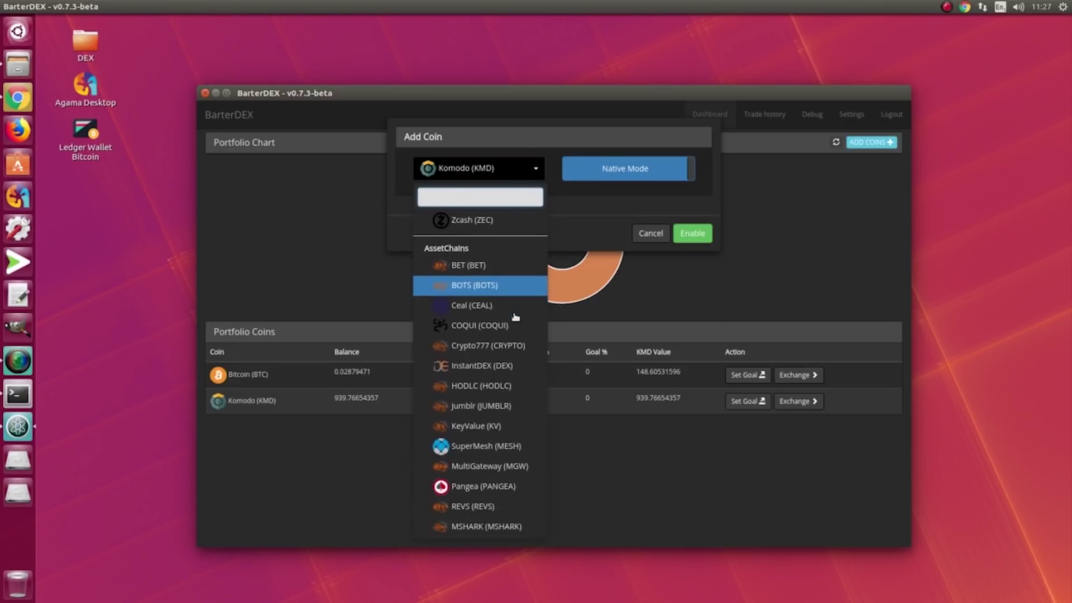
scroll(491, 522, down, 1)
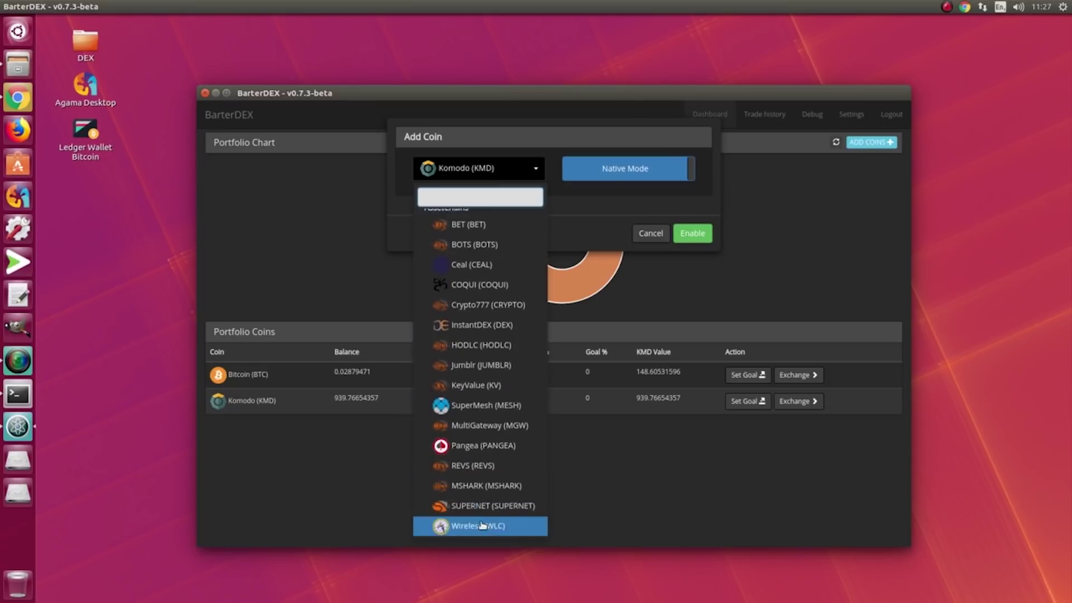
click(483, 505)
click(665, 159)
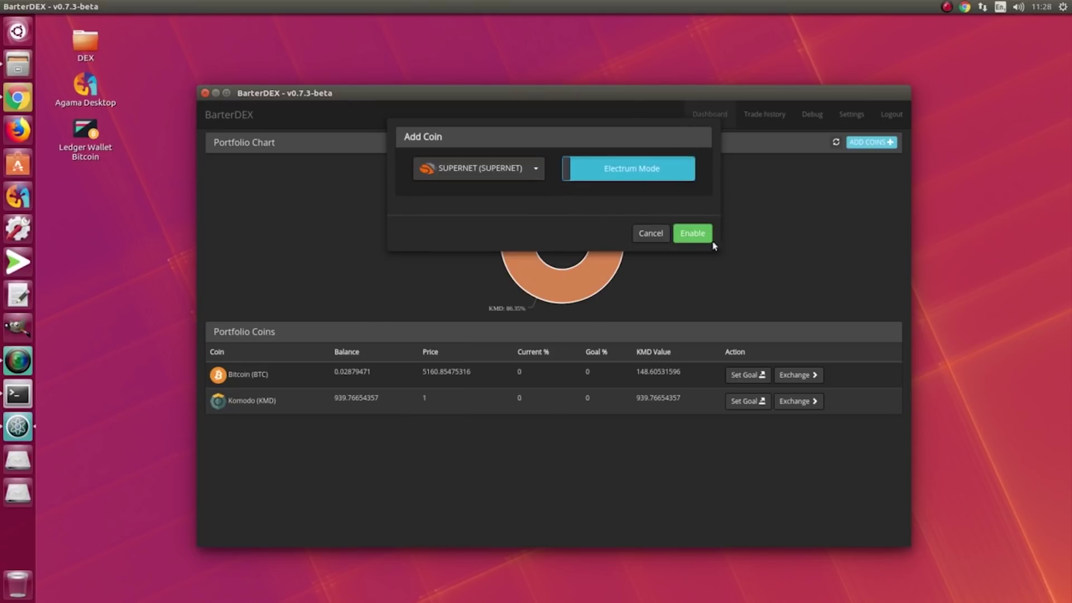
click(692, 233)
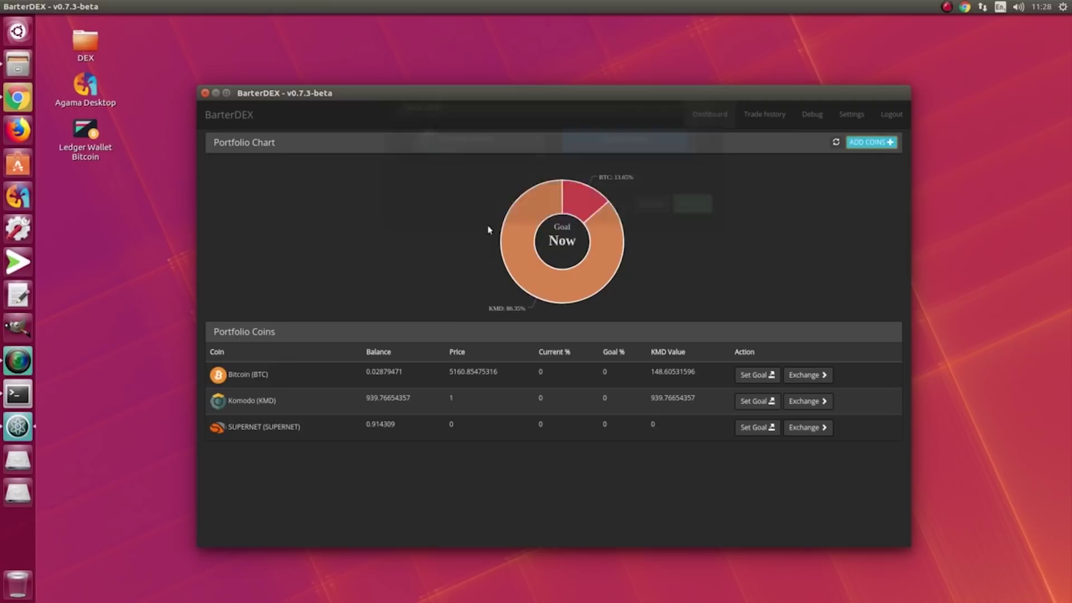
Add InstantDEX (DEX) to the portfolio
click(871, 142)
click(477, 168)
scroll(480, 391, down, 15)
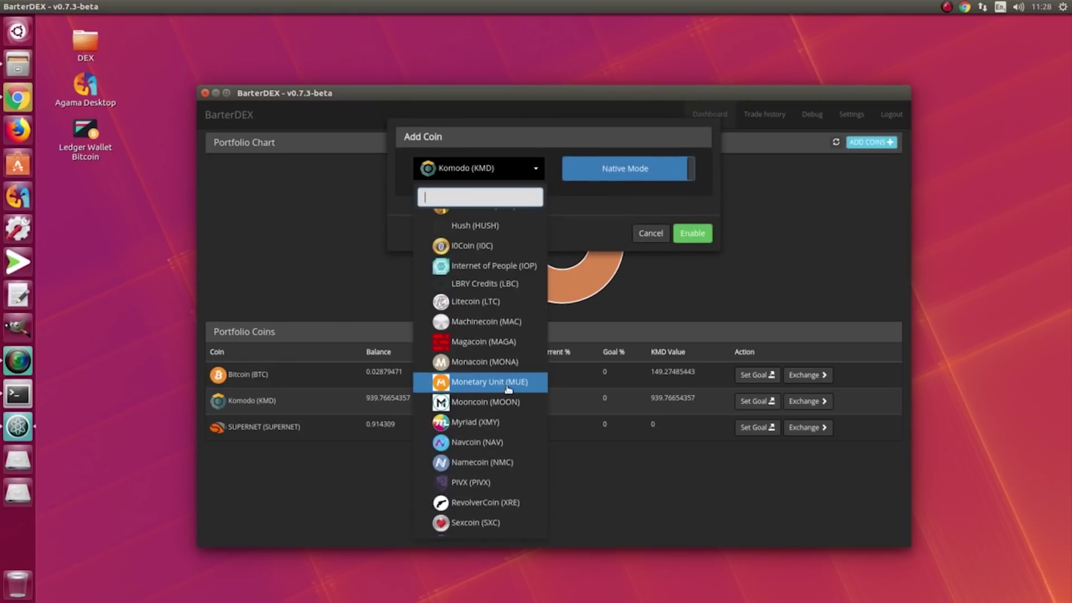
scroll(509, 406, down, 5)
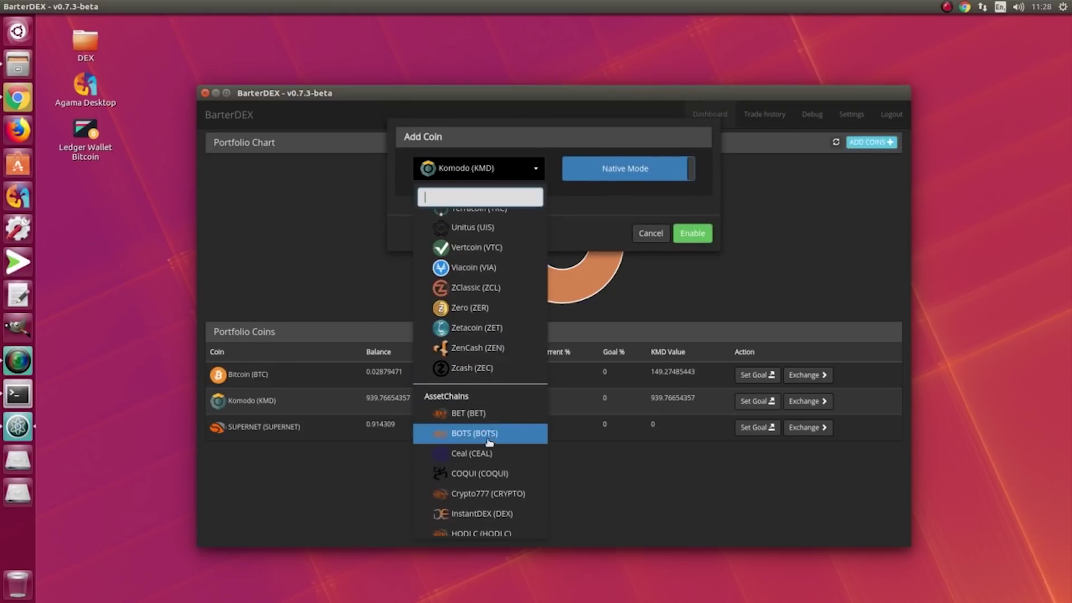
click(485, 514)
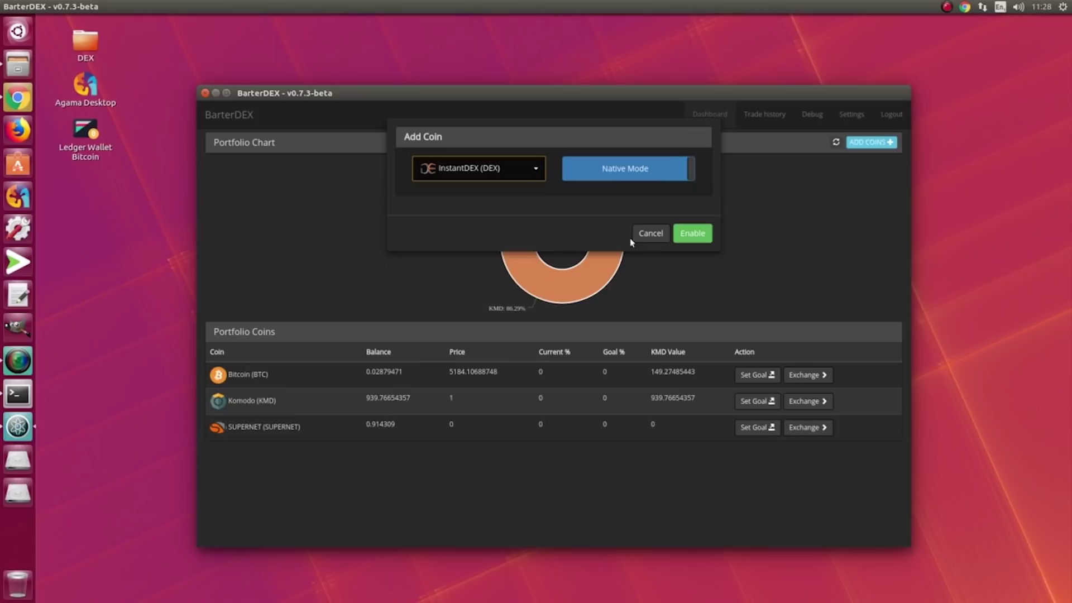
click(695, 234)
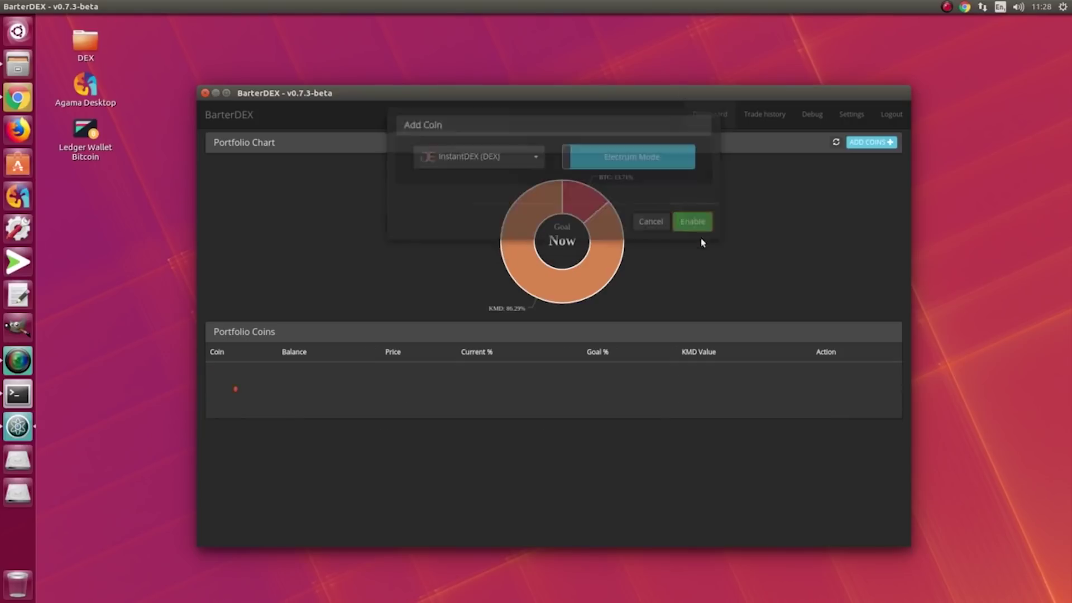
Add Jumblr (JUMBLR) to the portfolio in Electrum mode
click(876, 143)
click(483, 168)
scroll(485, 347, down, 15)
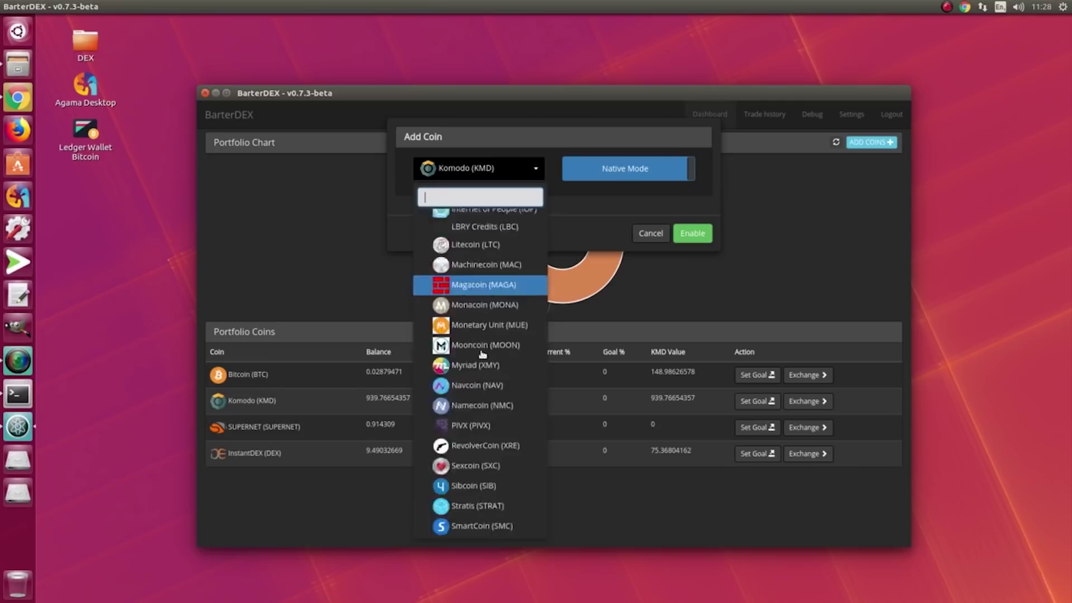
click(483, 364)
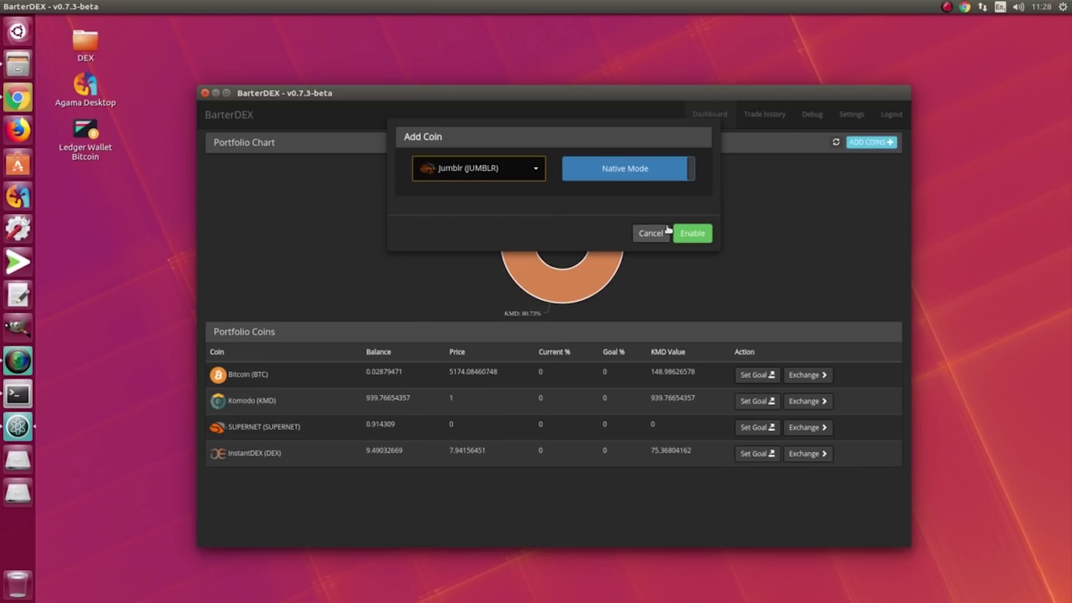
click(628, 169)
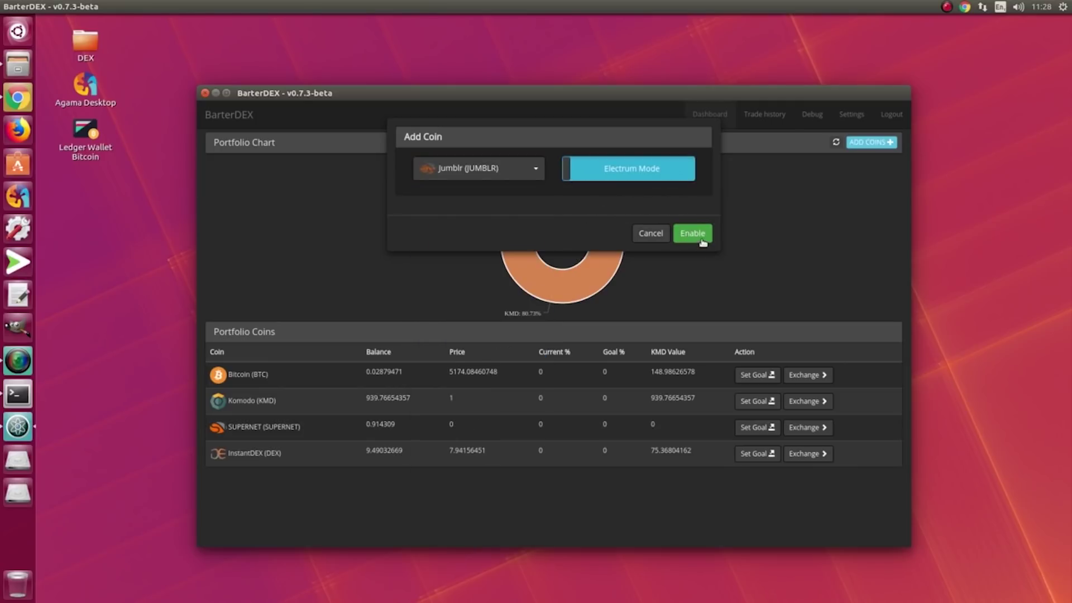
click(692, 234)
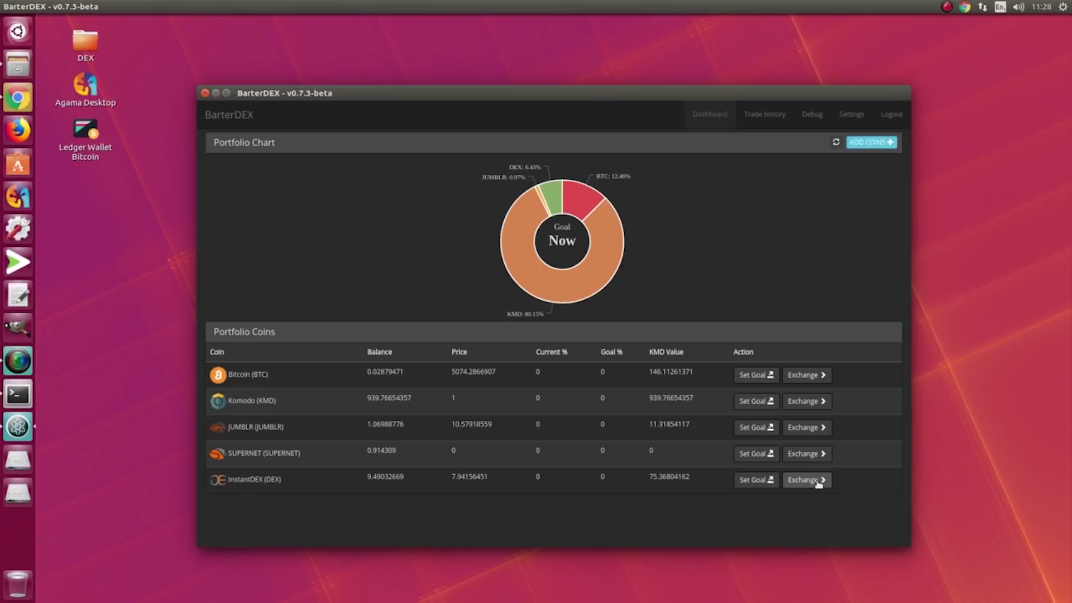
Open the DEX/KMD trading page, maximizing and then restoring the window
click(803, 480)
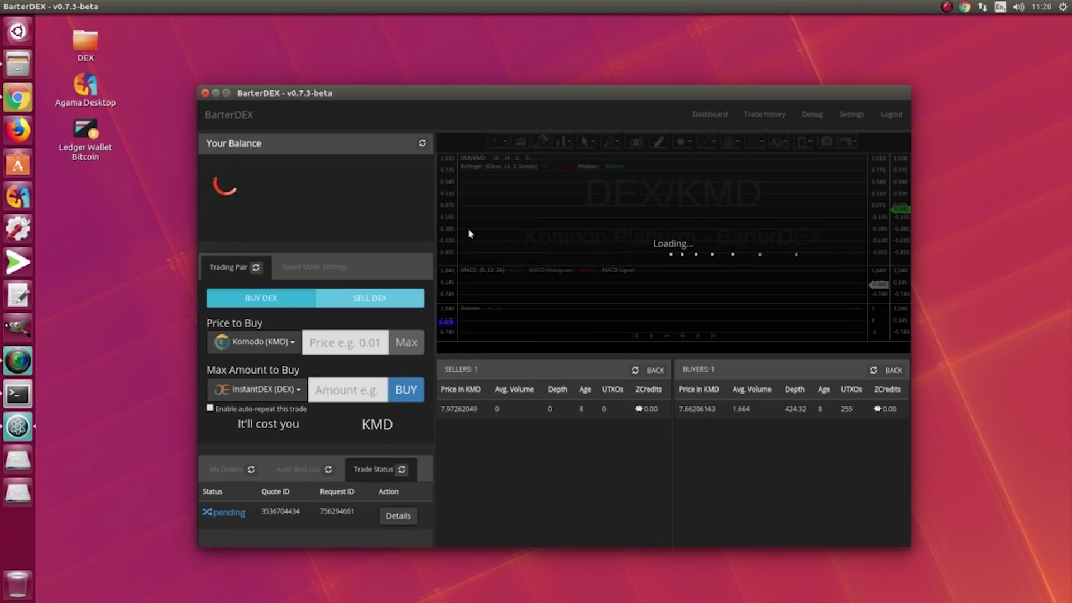
double_click(581, 97)
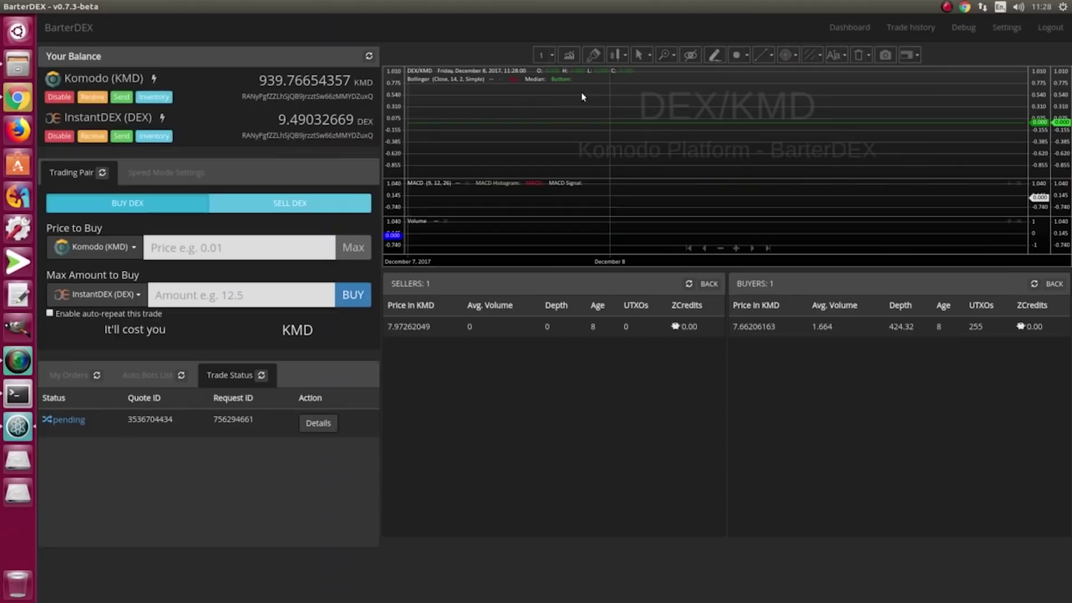
double_click(597, 5)
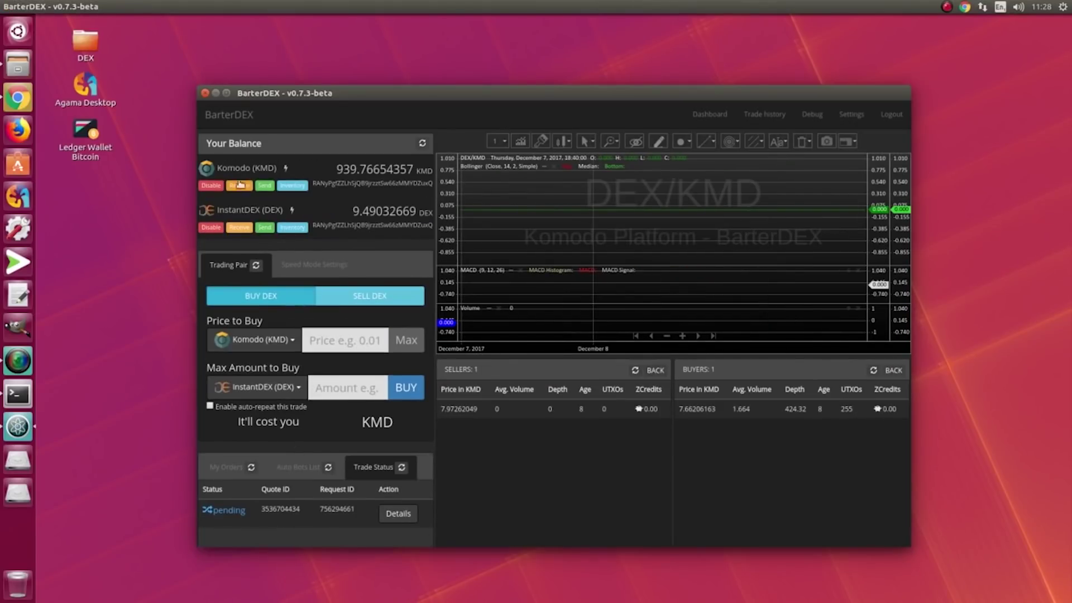
Switch the order form to selling DEX and toggle between My Orders and Trade Status
drag(206, 143, 334, 159)
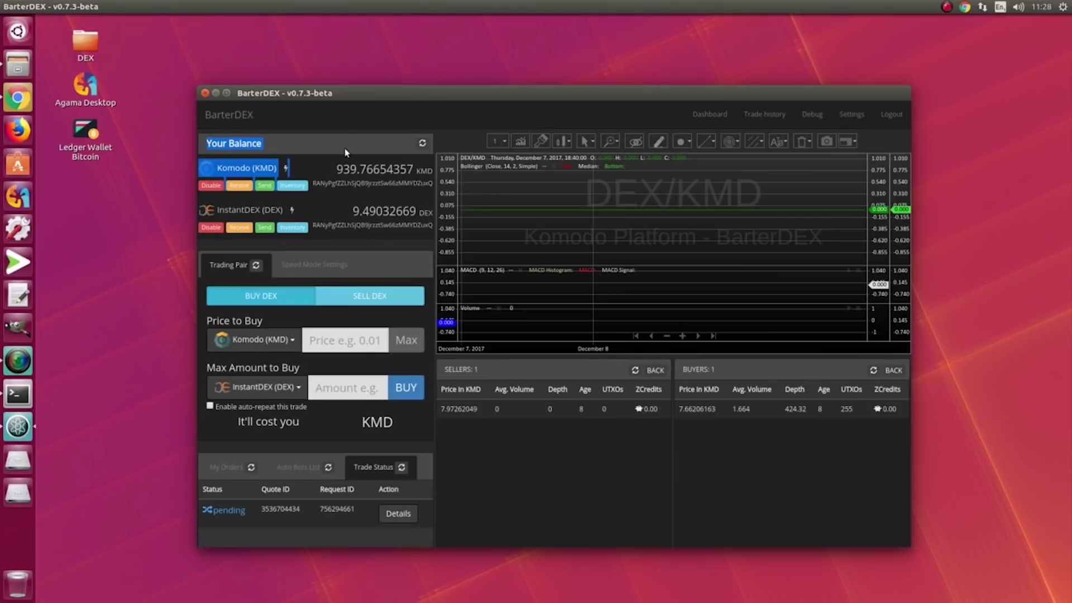
click(321, 159)
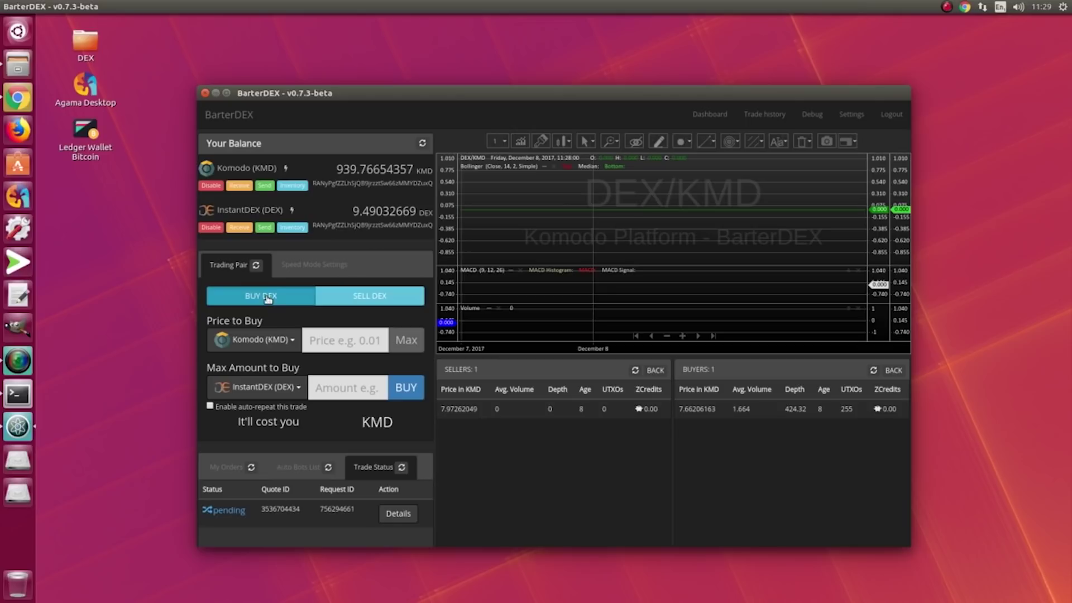
click(379, 300)
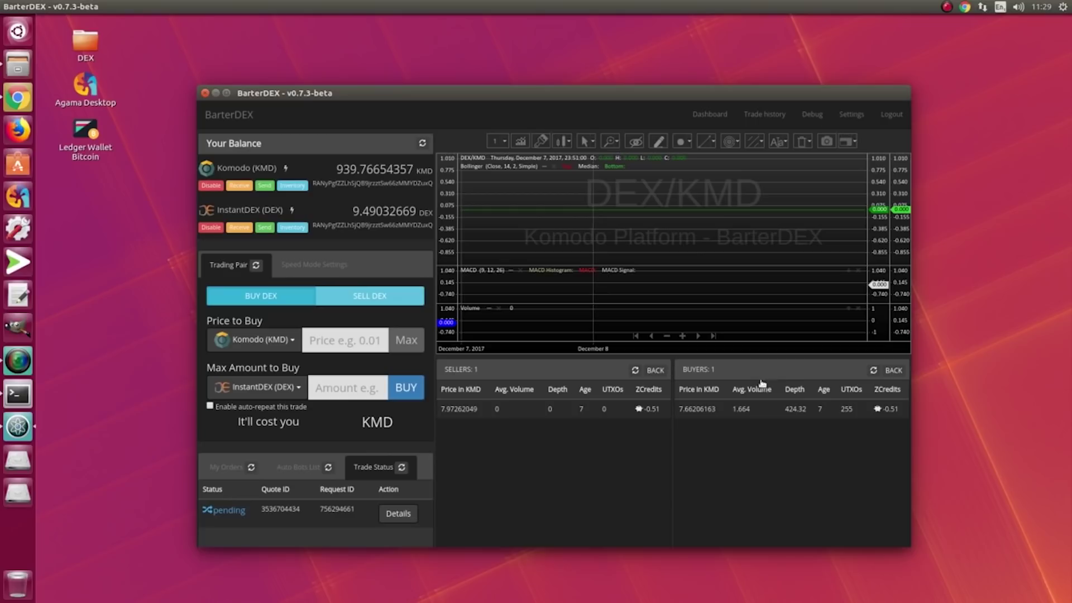
click(223, 467)
click(377, 468)
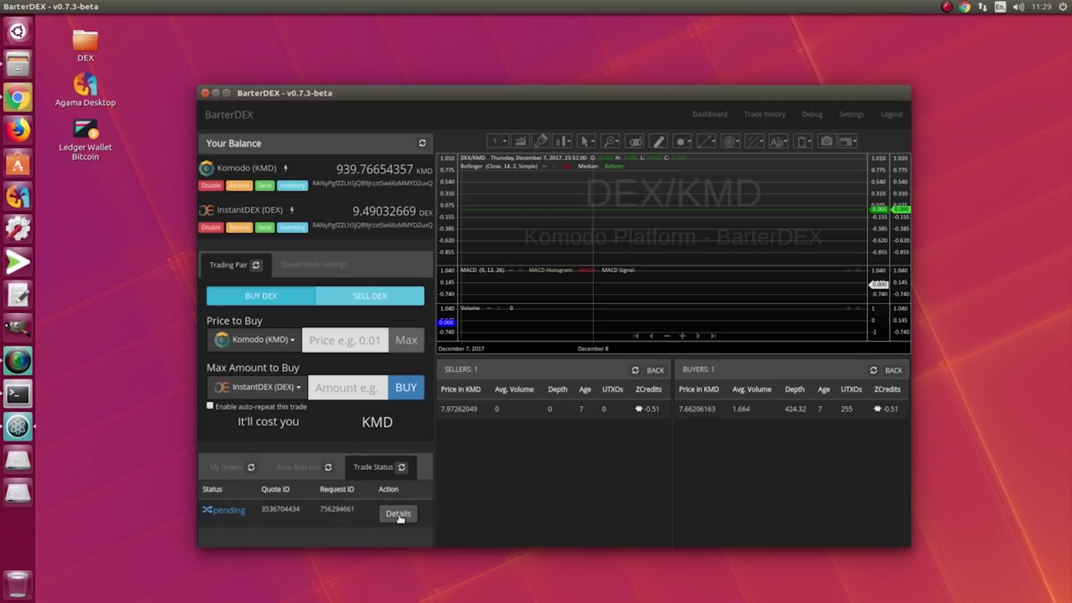
Autofill the sell form from the buyer's 1.664 KMD order: 0.21717393 DEX at 7.65440722 KMD
click(524, 415)
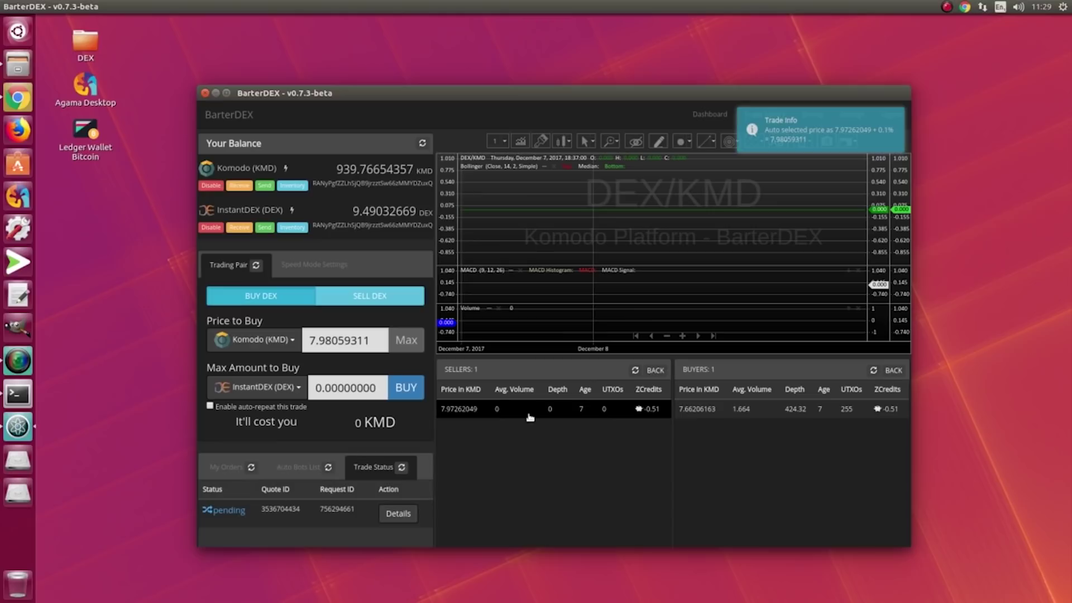
click(532, 413)
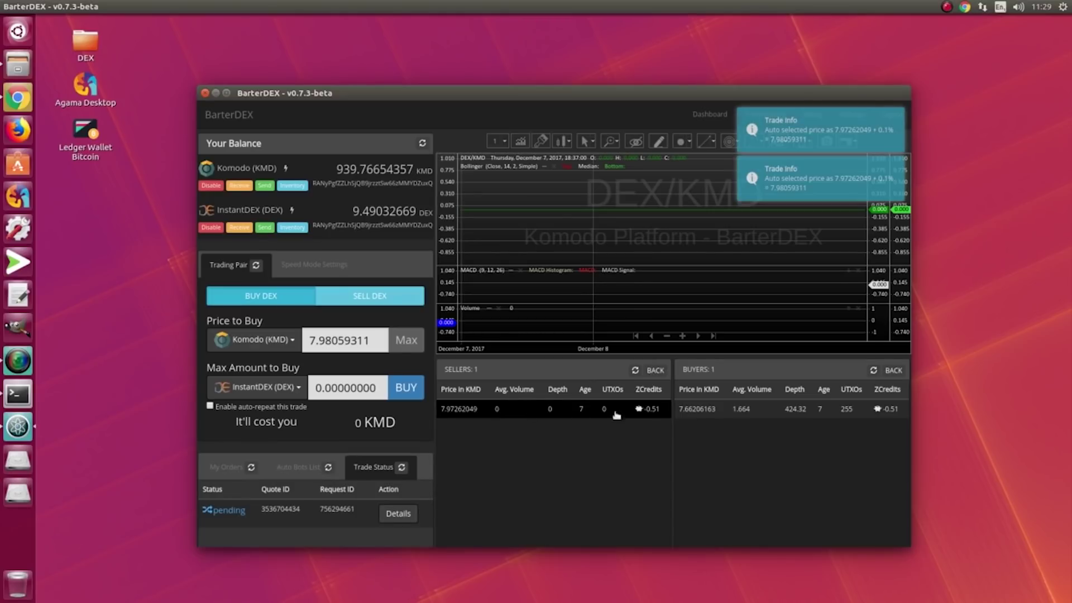
click(737, 408)
click(568, 408)
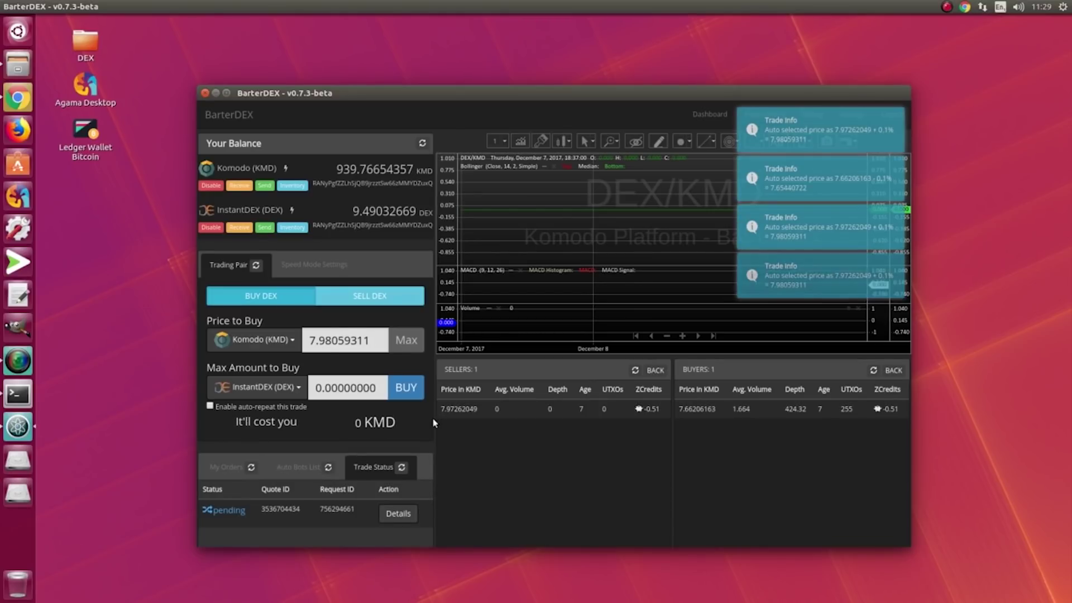
click(469, 412)
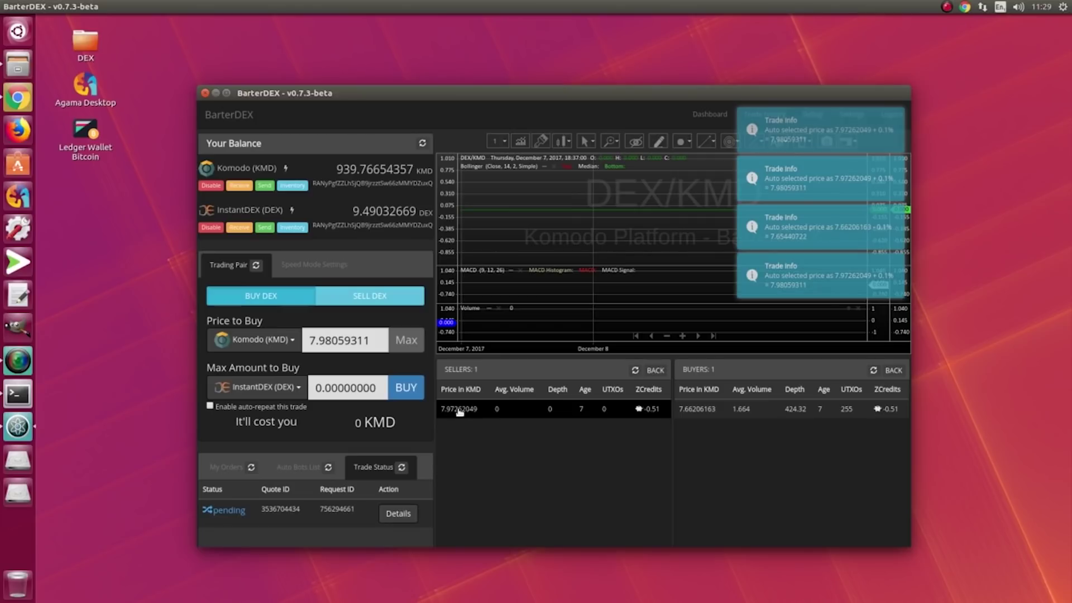
click(748, 413)
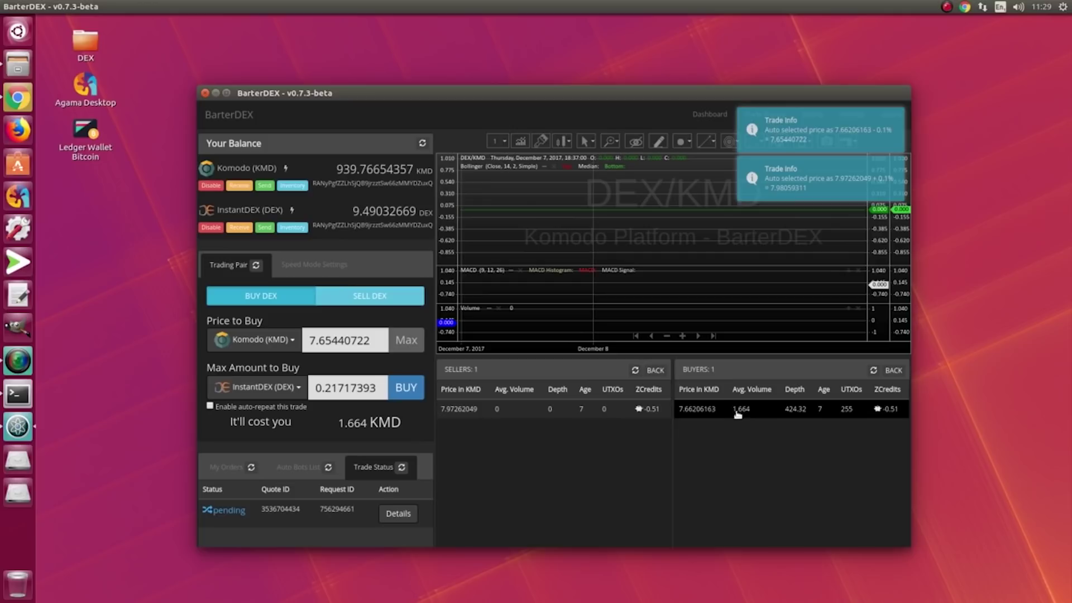
click(374, 296)
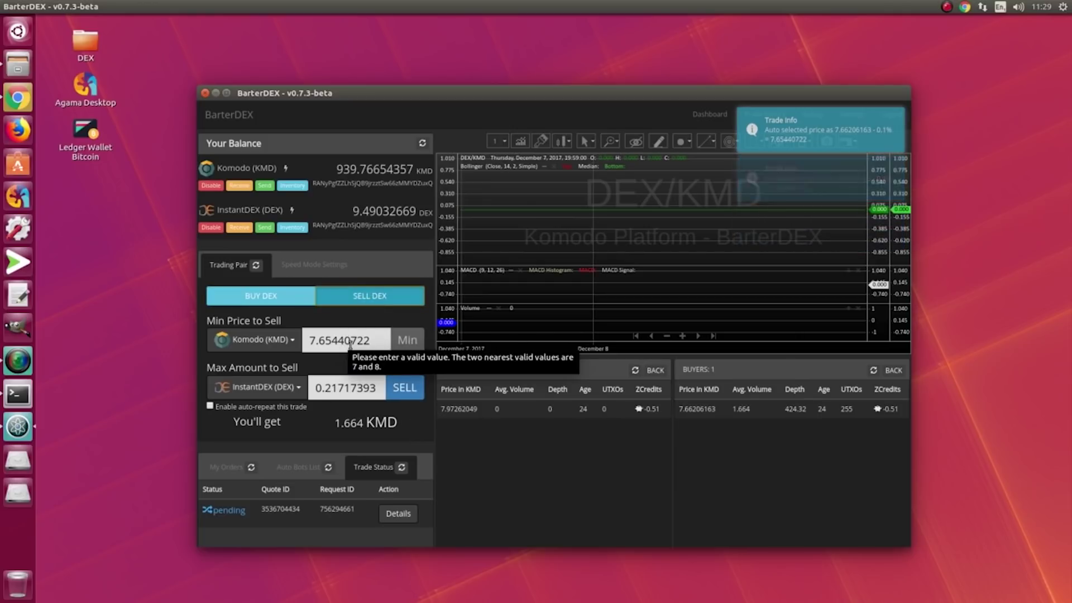
Submit the DEX sell order and maximize the BarterDEX window
click(411, 394)
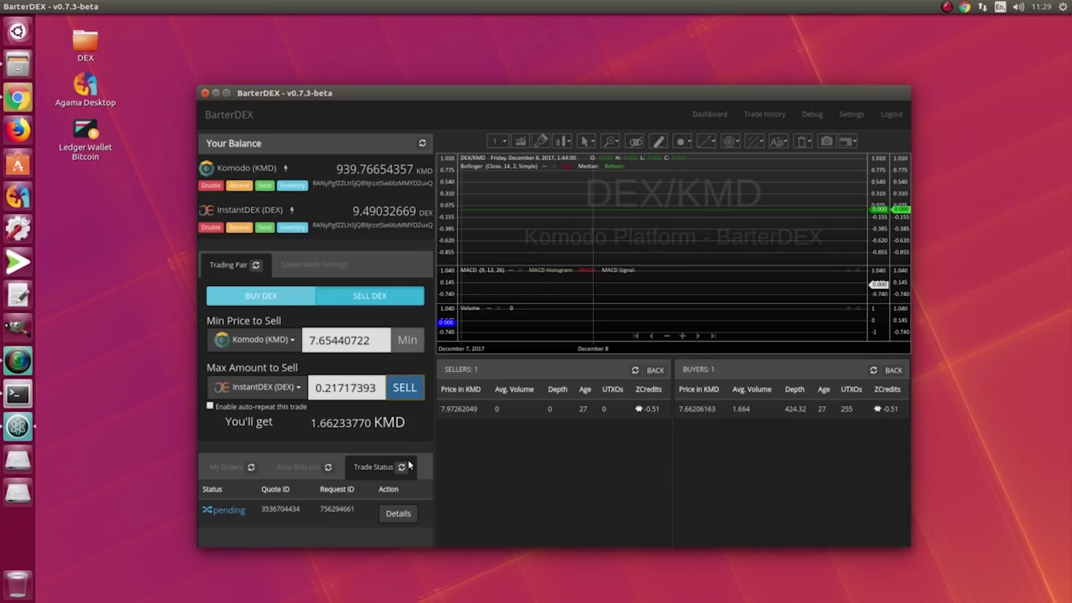
double_click(730, 94)
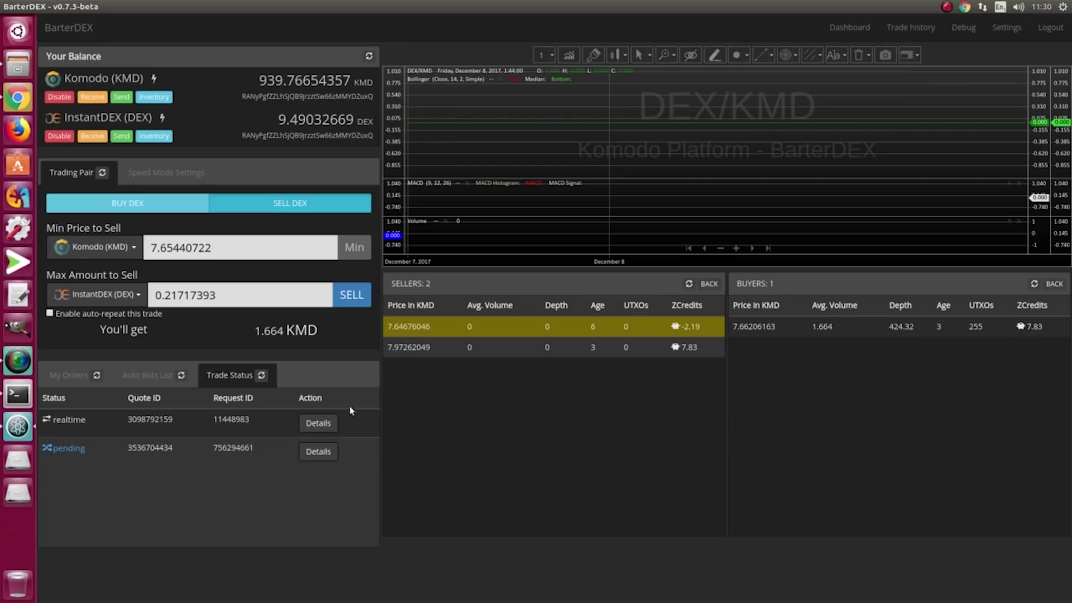
Watch the realtime swap's Full Status until it reads buyer payment made
click(319, 422)
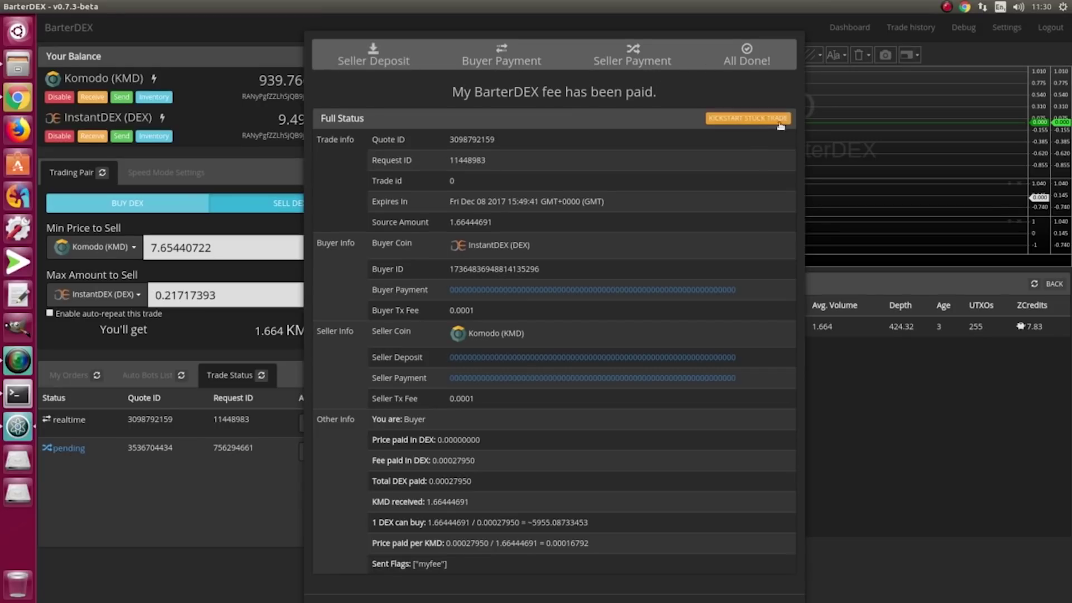
scroll(622, 337, down, 1)
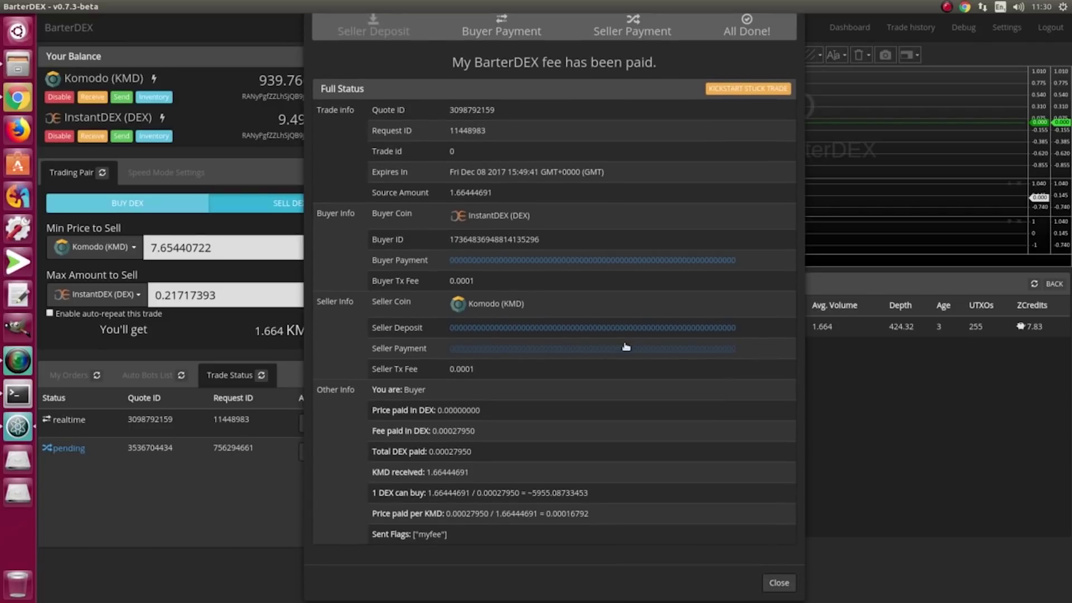
scroll(628, 397, down, 1)
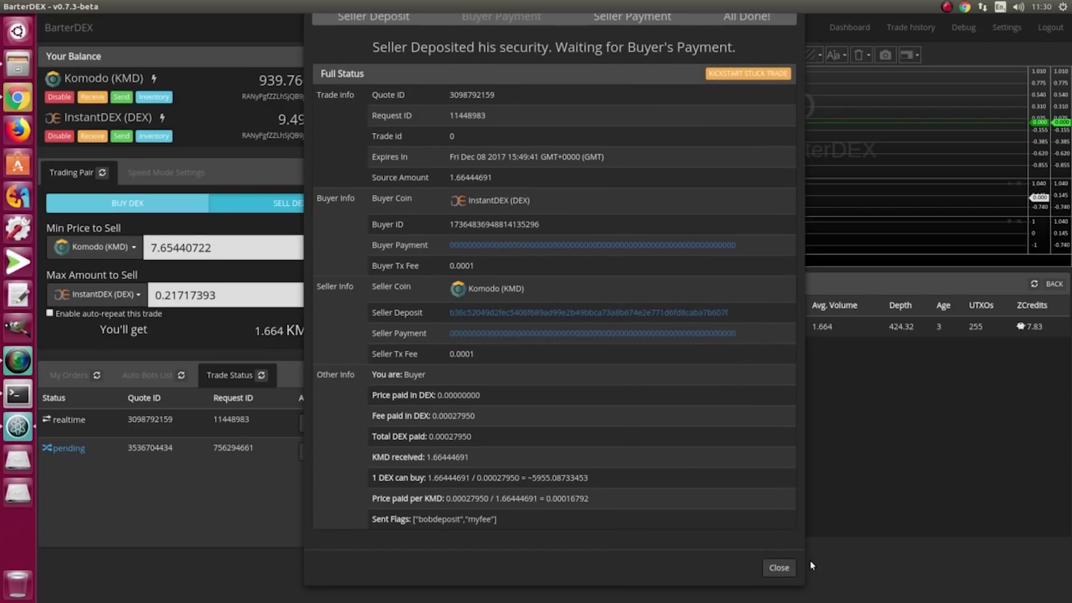
scroll(707, 512, up, 2)
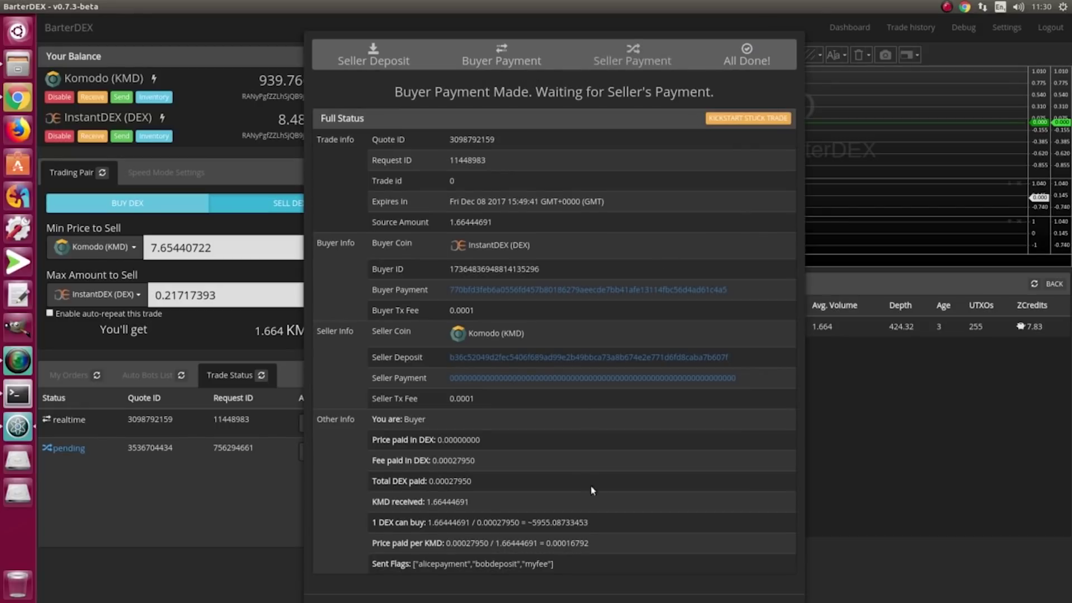
scroll(593, 490, down, 2)
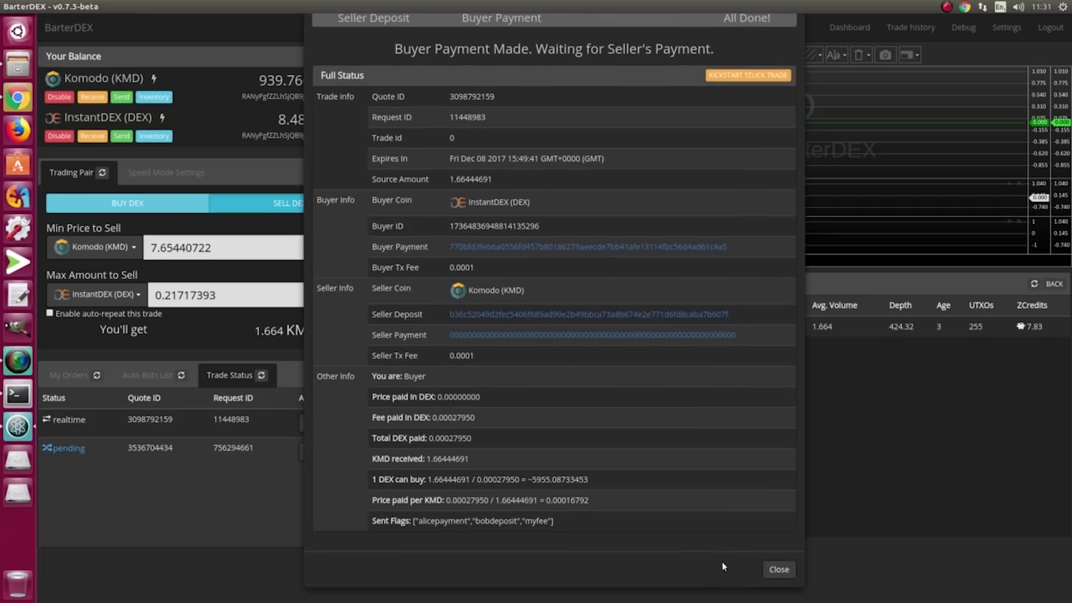
Close the Full Status dialog and click the realtime trade's row again
click(779, 568)
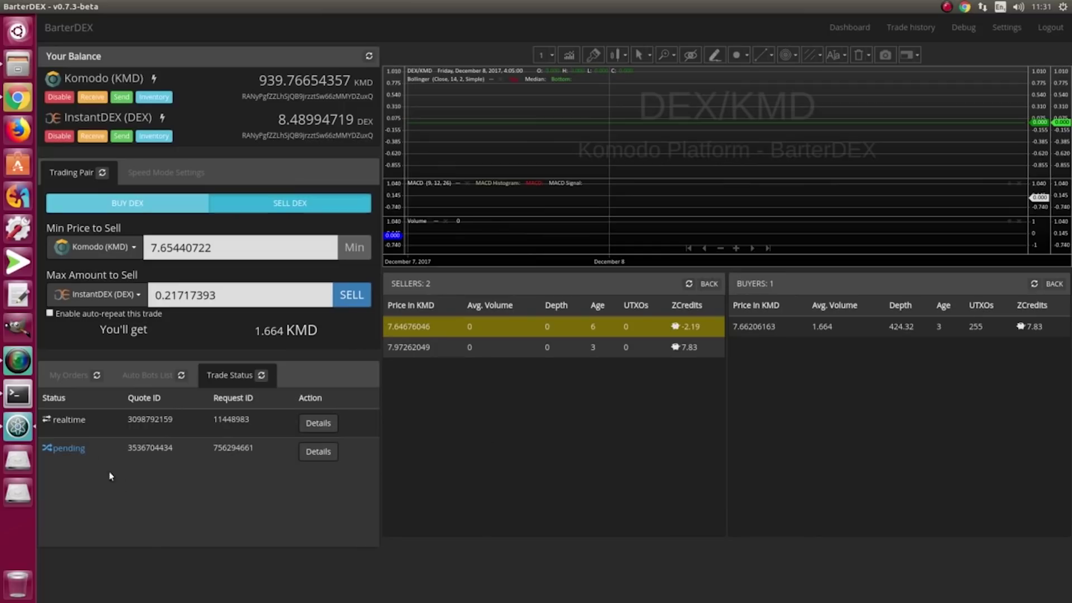
click(318, 422)
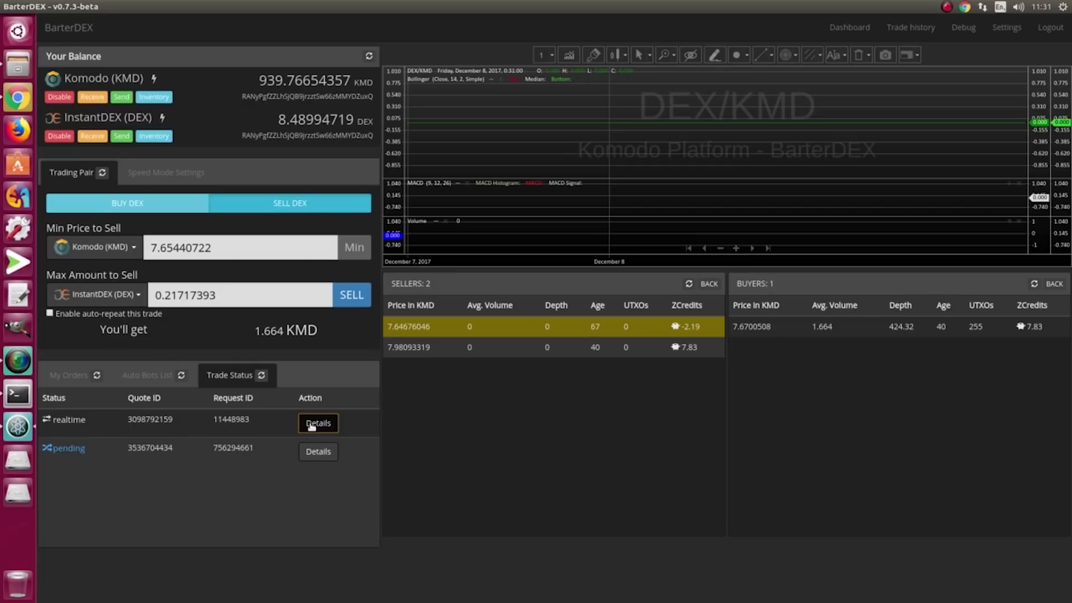
Watch the realtime DEX/KMD swap details reach 'Barter Completed!! Buyer Received Funds!', then close them
click(312, 425)
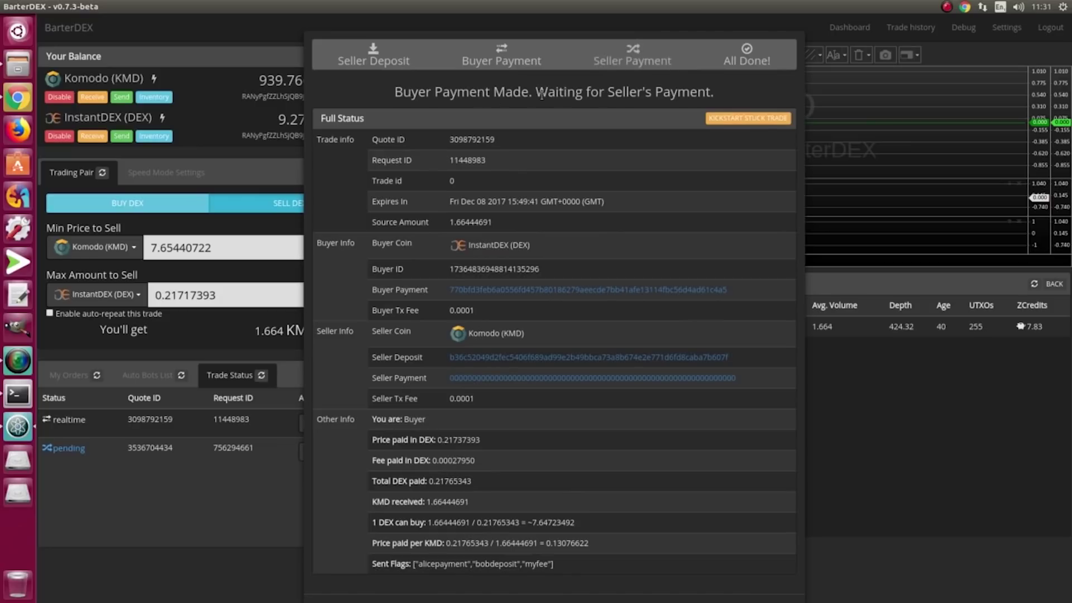
scroll(721, 576, down, 1)
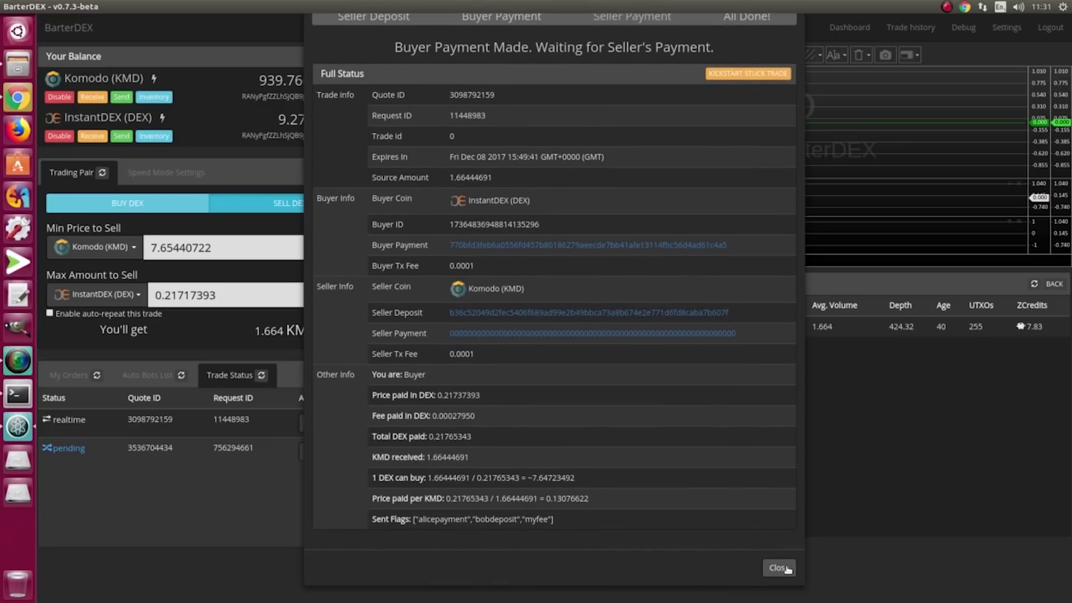
scroll(678, 407, up, 1)
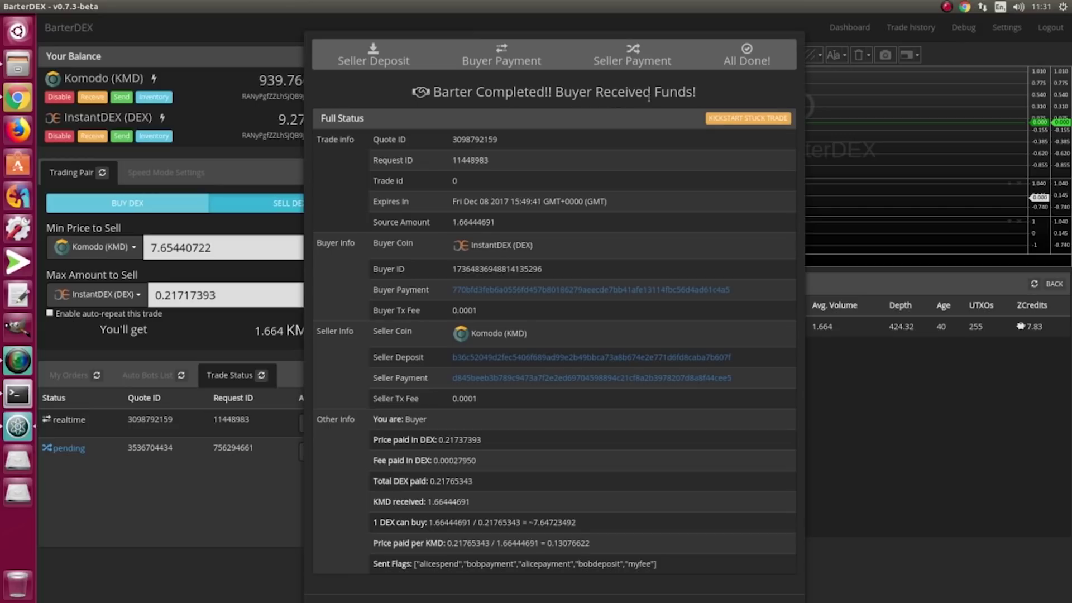
scroll(636, 544, down, 2)
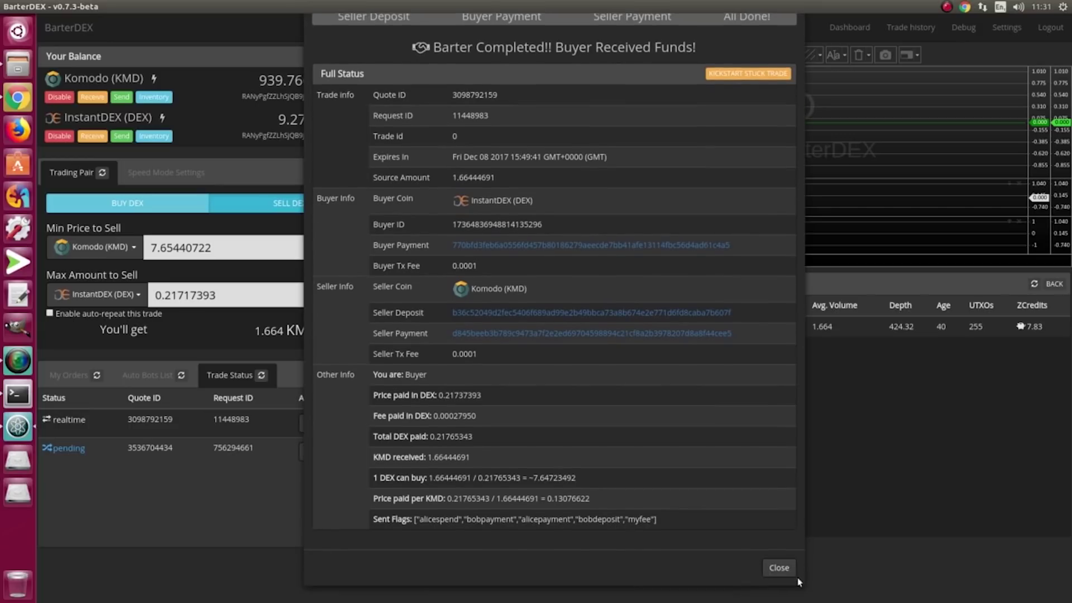
click(786, 570)
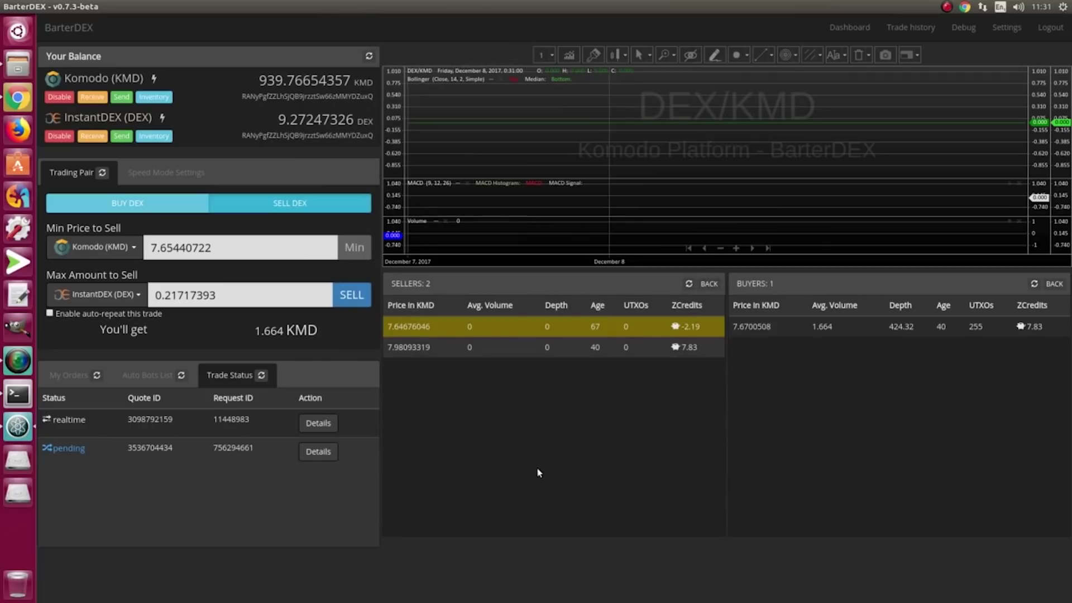